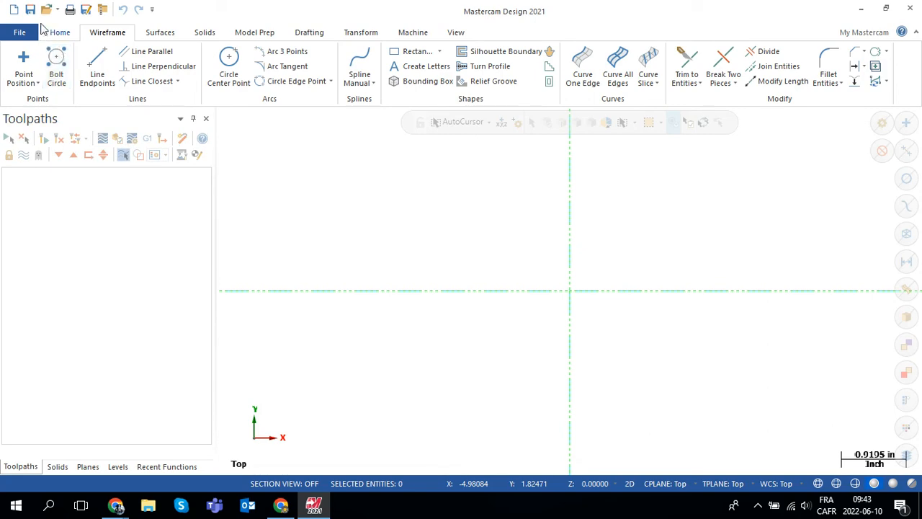
Open the file TRIM.emcam from the NOTIONS DE BASE (FR) folder.
{"action": "left_click", "coordinate": [49, 7]}
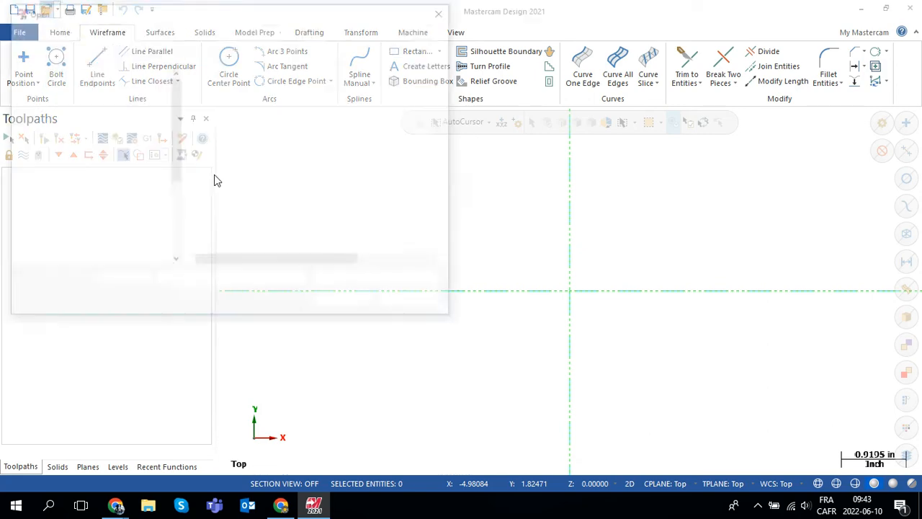
{"action": "scroll", "coordinate": [173, 155], "scroll_direction": "up", "scroll_amount": 4}
{"action": "left_click", "coordinate": [82, 154]}
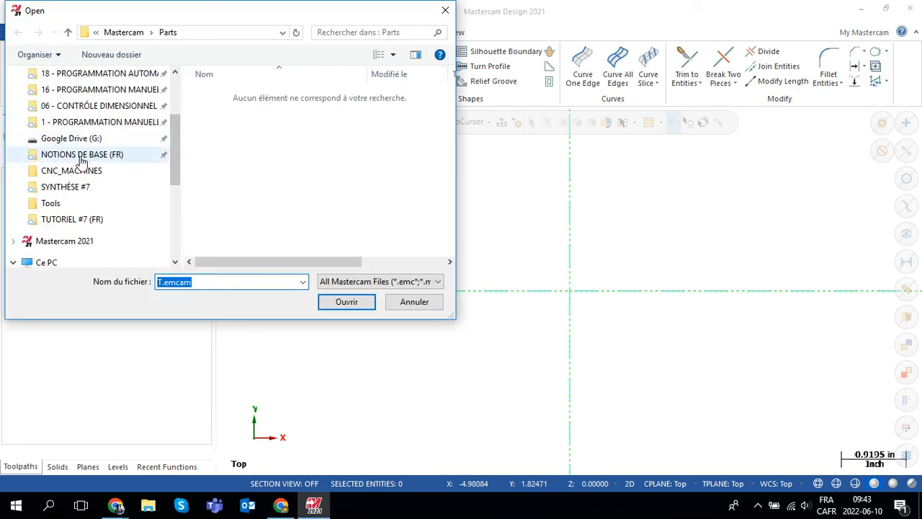
{"action": "scroll", "coordinate": [282, 175], "scroll_direction": "down", "scroll_amount": 2}
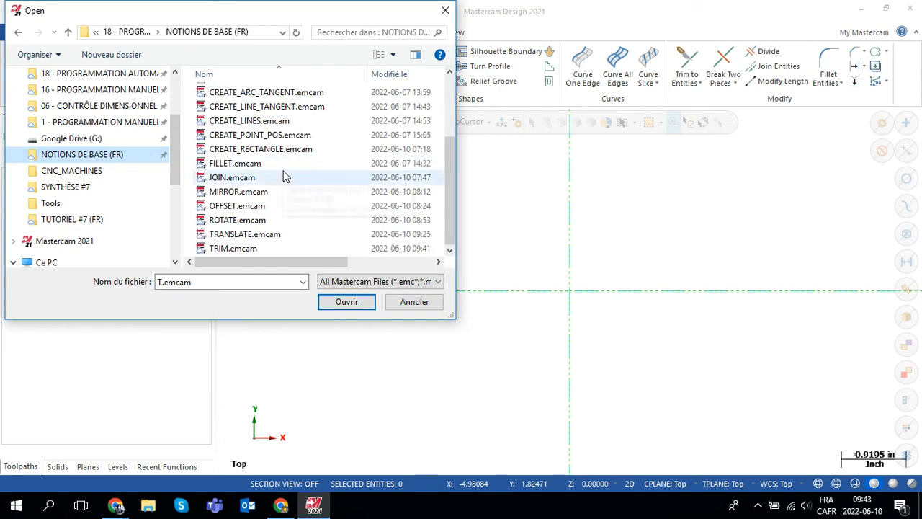
{"action": "left_click", "coordinate": [244, 249]}
{"action": "left_click", "coordinate": [347, 302]}
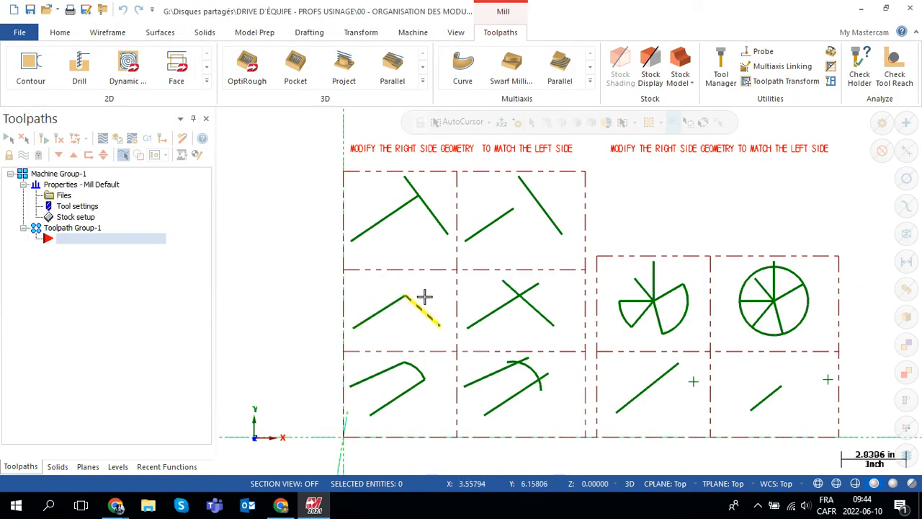
Using Trim to Entities with the Trim 1 entity method, extend the short line in the top-row exercise cell to the long diagonal line.
{"action": "left_click", "coordinate": [107, 33]}
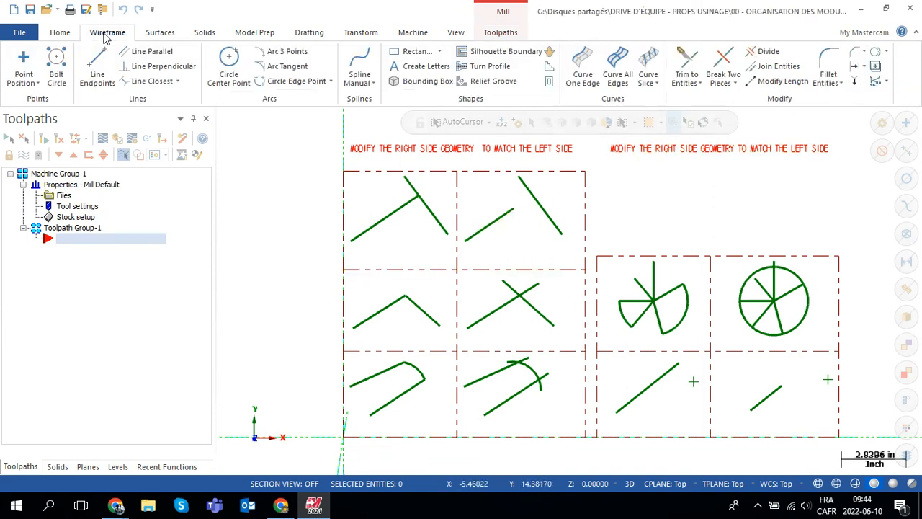
{"action": "left_click", "coordinate": [688, 61]}
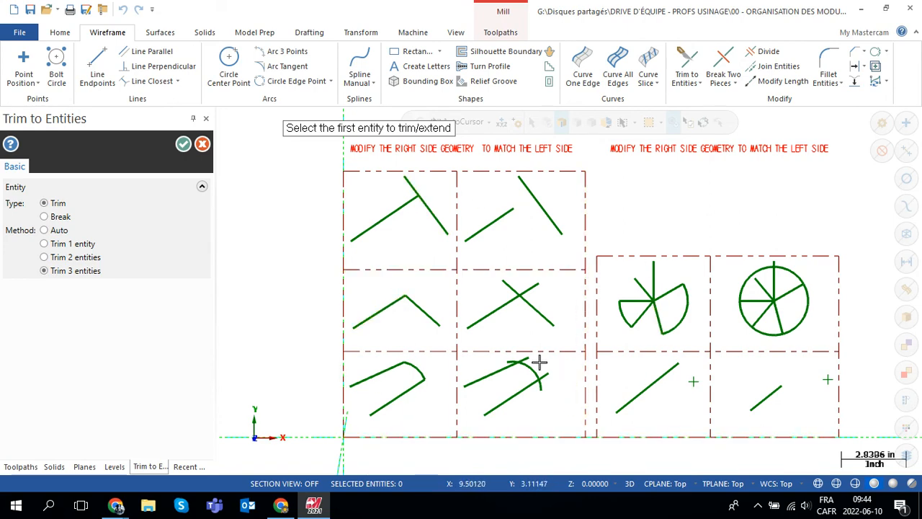
{"action": "left_click", "coordinate": [45, 245]}
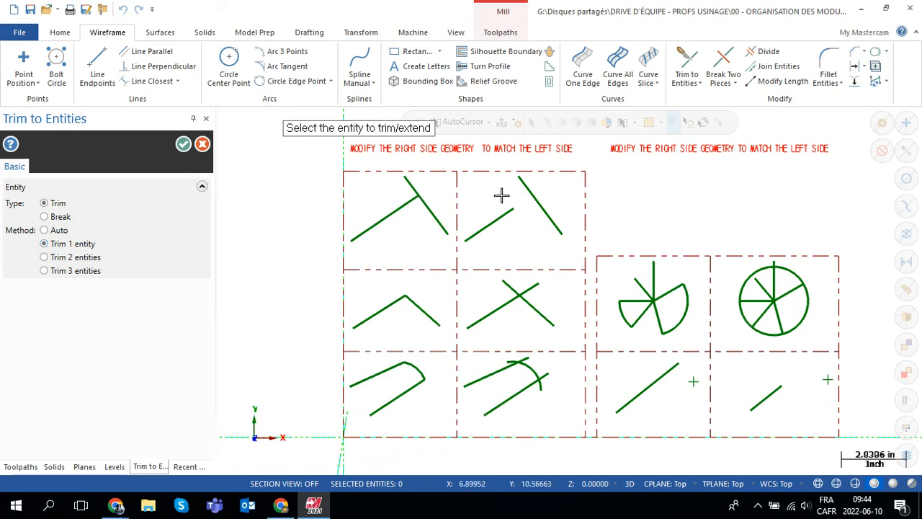
{"action": "scroll", "coordinate": [503, 189], "scroll_direction": "up", "scroll_amount": 3}
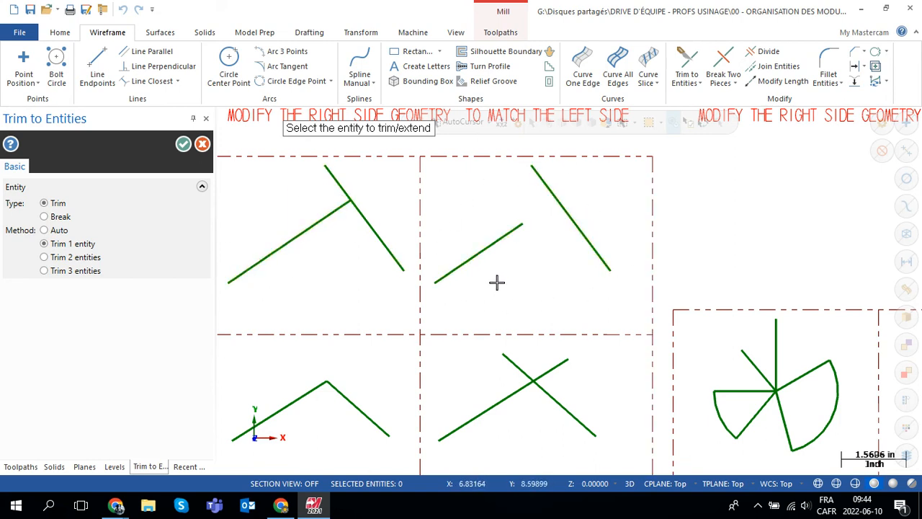
{"action": "left_click", "coordinate": [490, 246]}
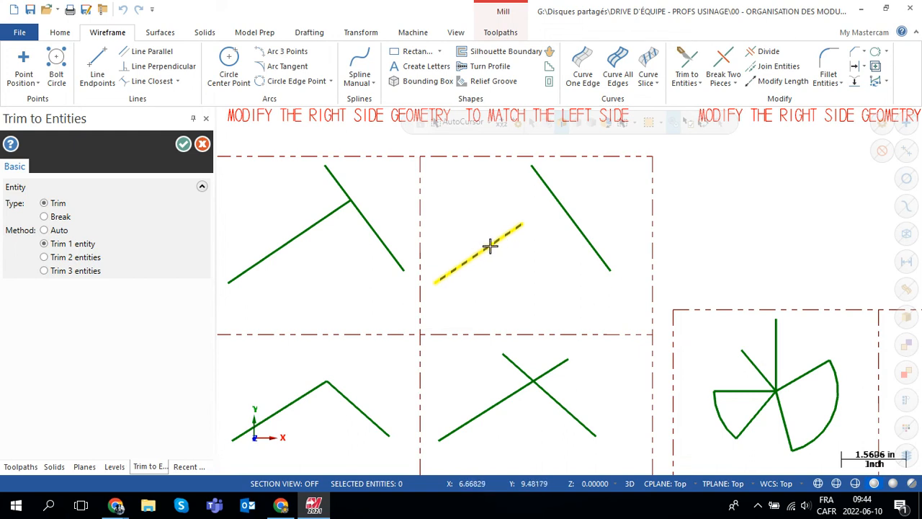
{"action": "left_click", "coordinate": [490, 246]}
{"action": "left_click", "coordinate": [484, 249]}
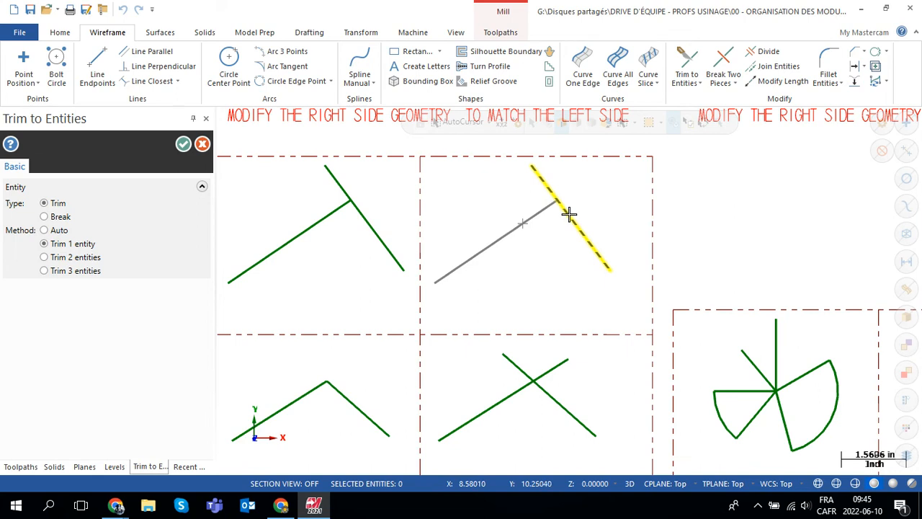
{"action": "left_click", "coordinate": [569, 214]}
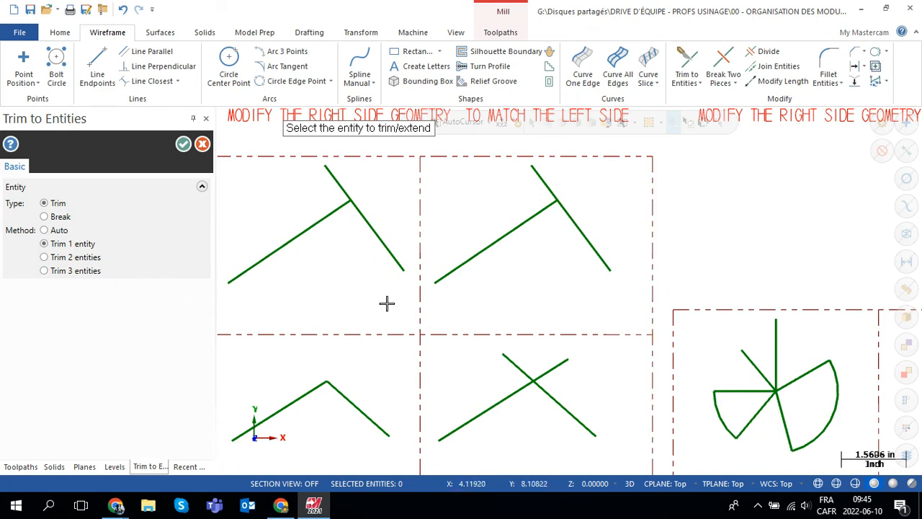
Using the Trim 2 entities method, trim the two crossing lines in the middle-row exercise to a corner, keeping their lower portions.
{"action": "middle_click_drag", "start_coordinate": [448, 301], "coordinate": [503, 198]}
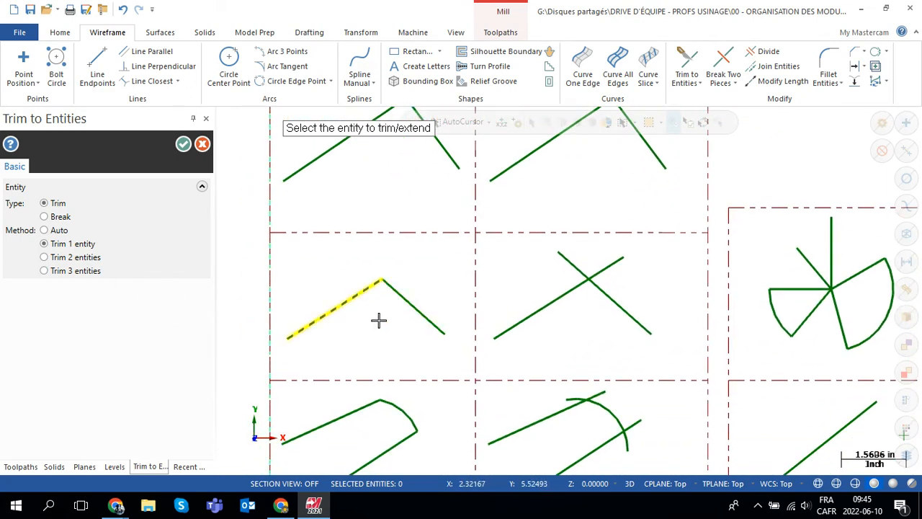
{"action": "left_click", "coordinate": [56, 263]}
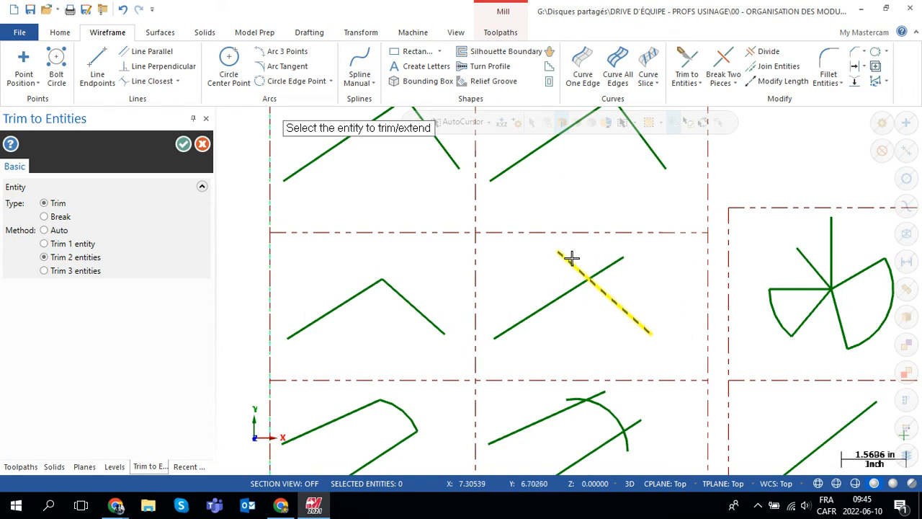
{"action": "left_click", "coordinate": [549, 303]}
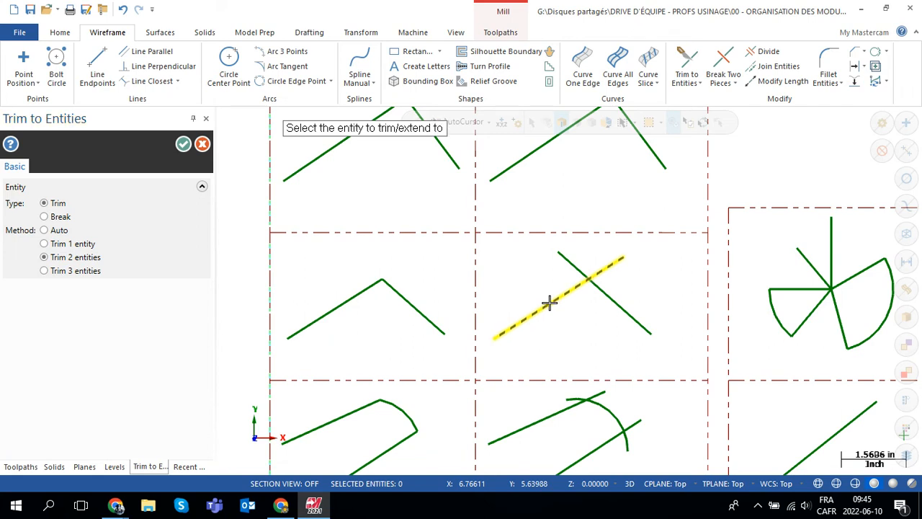
{"action": "left_click", "coordinate": [630, 311]}
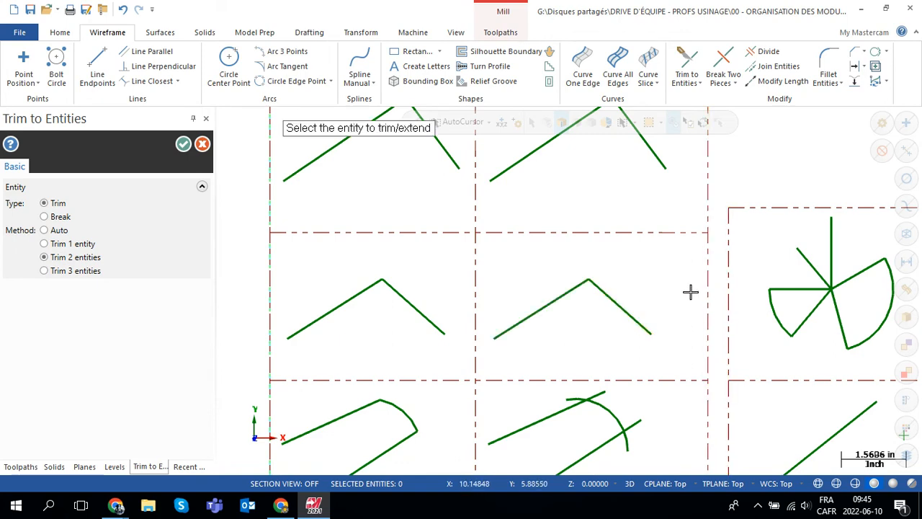
{"action": "scroll", "coordinate": [696, 286], "scroll_direction": "up", "scroll_amount": 1}
{"action": "mouse_move", "coordinate": [696, 286]}
{"action": "middle_mouse_down"}
{"action": "mouse_move", "coordinate": [710, 191]}
{"action": "mouse_move", "coordinate": [745, 142]}
{"action": "middle_mouse_up"}
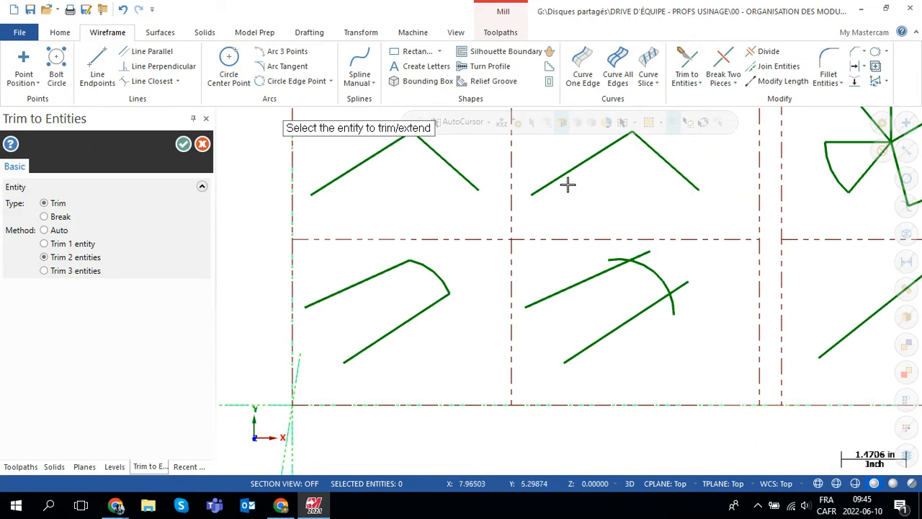
{"action": "left_click", "coordinate": [63, 277]}
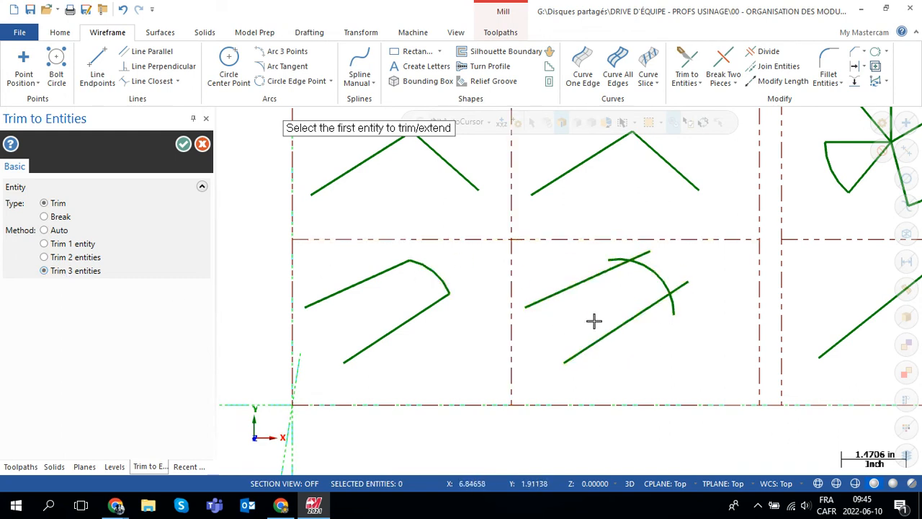
{"action": "scroll", "coordinate": [680, 270], "scroll_direction": "up", "scroll_amount": 2}
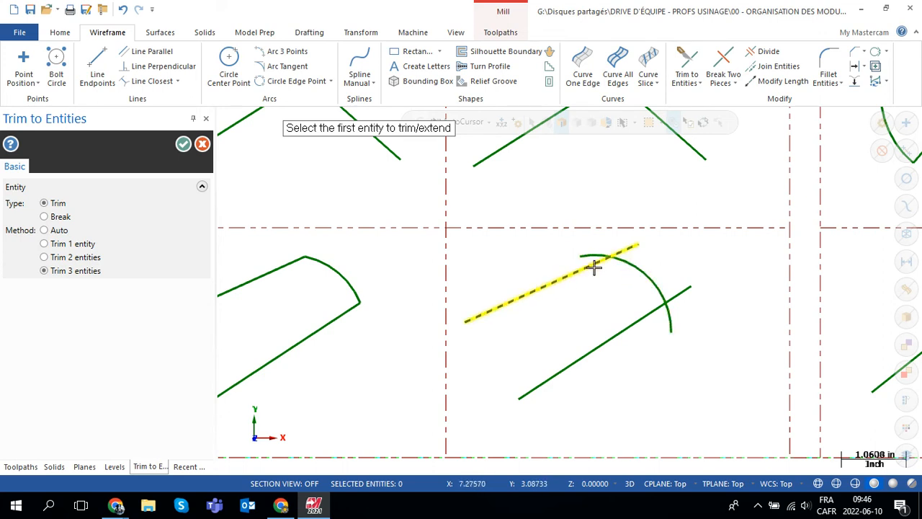
{"action": "scroll", "coordinate": [656, 300], "scroll_direction": "down", "scroll_amount": 2}
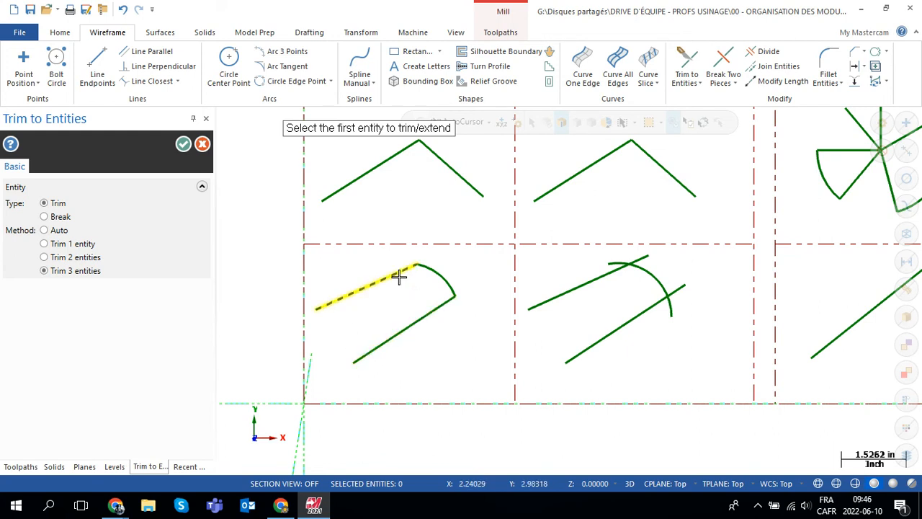
{"action": "left_click", "coordinate": [586, 284]}
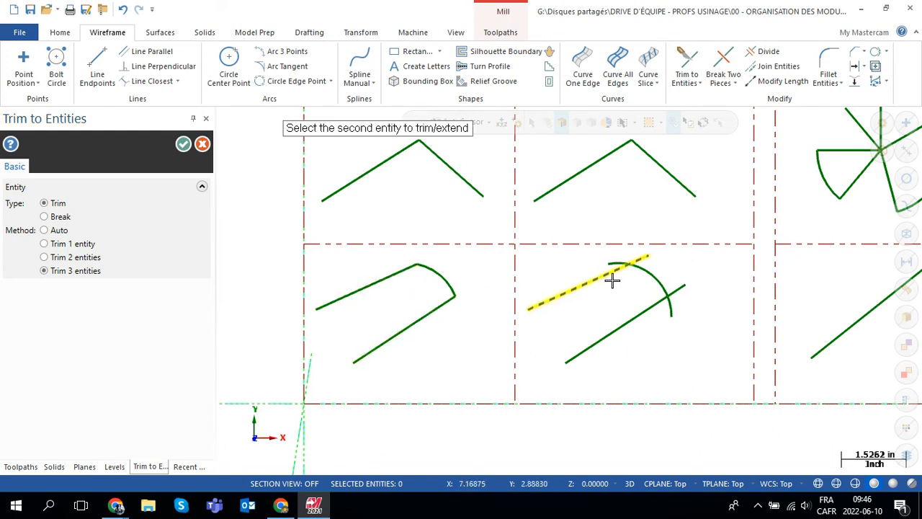
{"action": "left_click", "coordinate": [651, 273]}
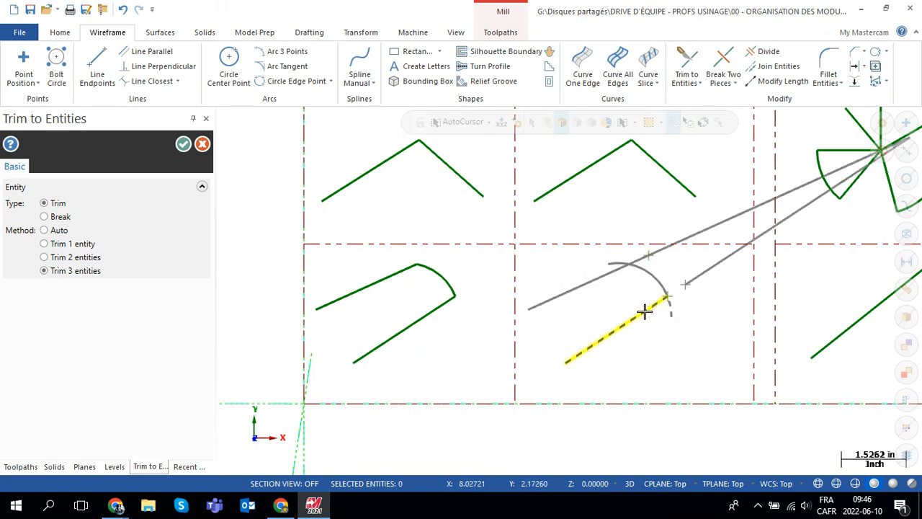
{"action": "scroll", "coordinate": [645, 311], "scroll_direction": "down", "scroll_amount": 2}
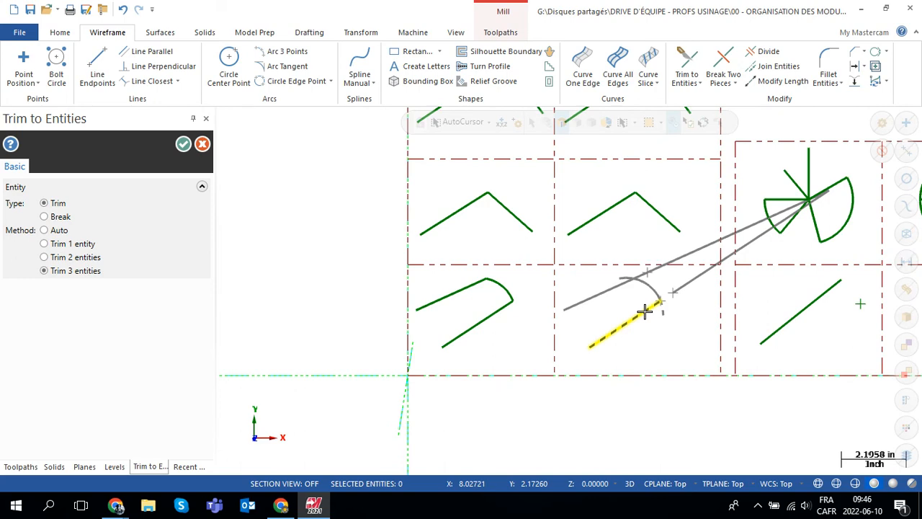
{"action": "left_click", "coordinate": [645, 312]}
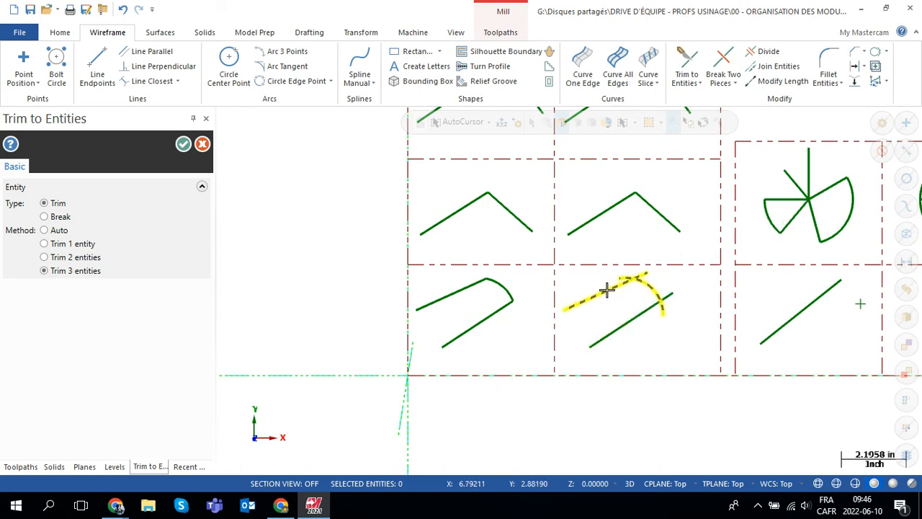
{"action": "key", "text": "Escape"}
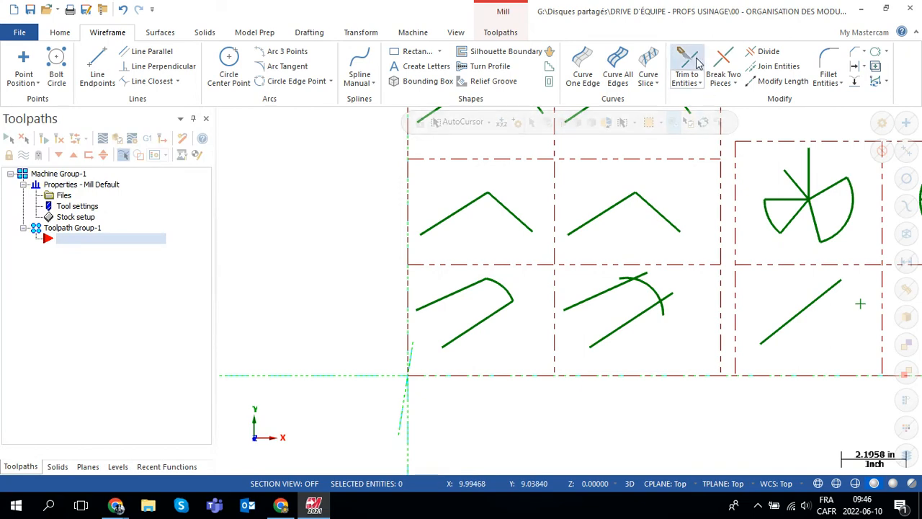
Using the Trim 3 entities method, trim the upper line, lower line and arc in the bottom-row exercise to their intersections, selecting the arc last.
{"action": "left_click", "coordinate": [685, 61]}
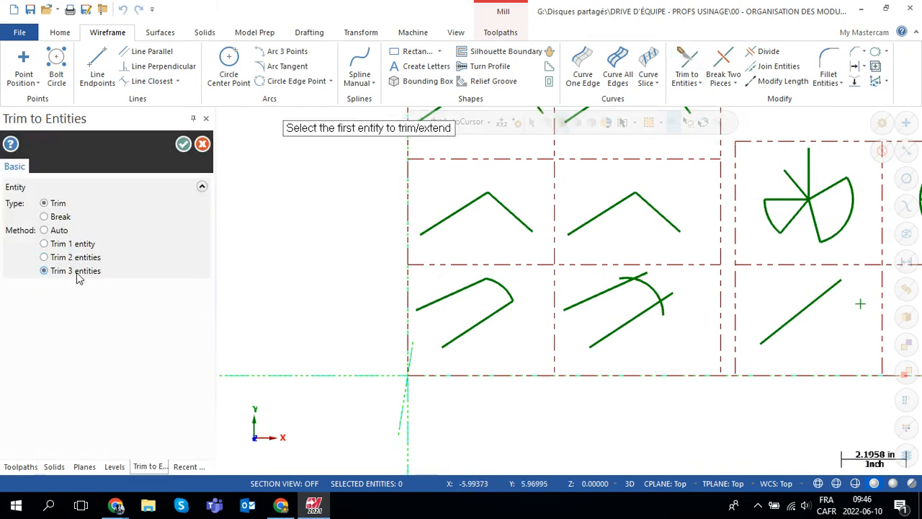
{"action": "scroll", "coordinate": [606, 292], "scroll_direction": "down", "scroll_amount": 1}
{"action": "scroll", "coordinate": [643, 299], "scroll_direction": "up", "scroll_amount": 5}
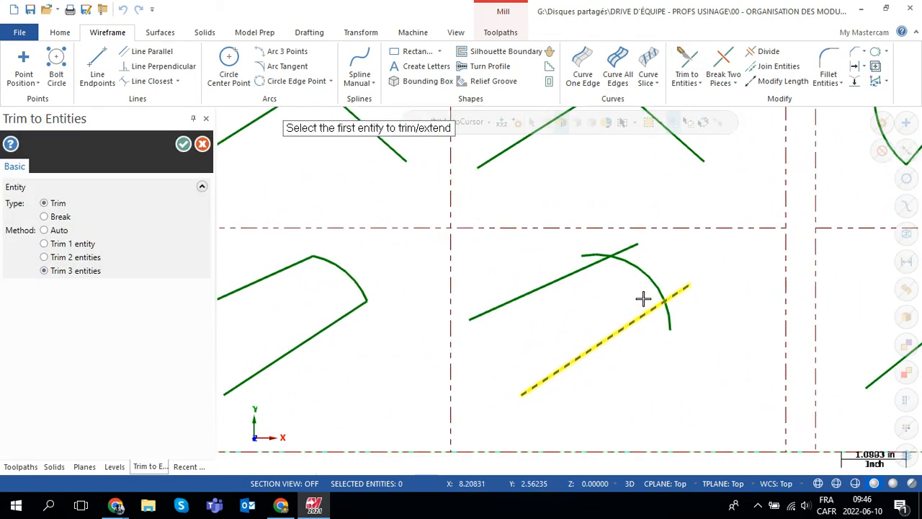
{"action": "left_click", "coordinate": [577, 272]}
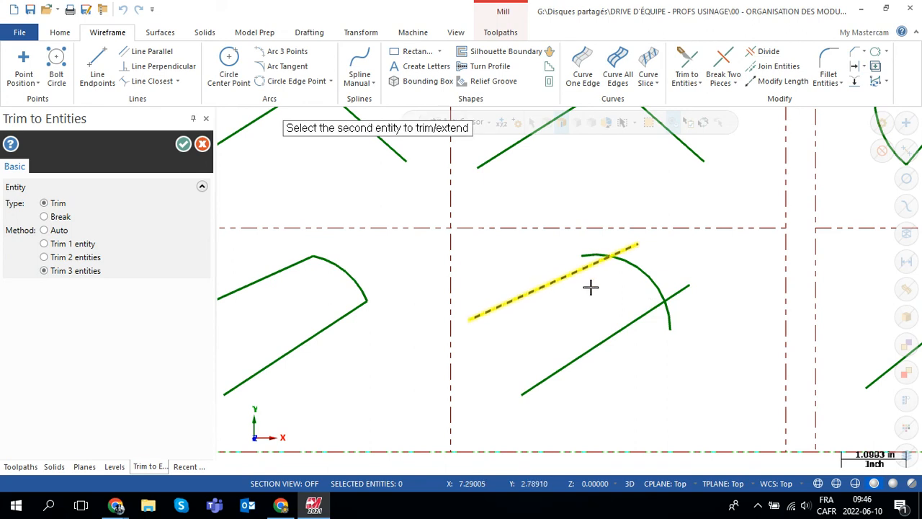
{"action": "left_click", "coordinate": [625, 327]}
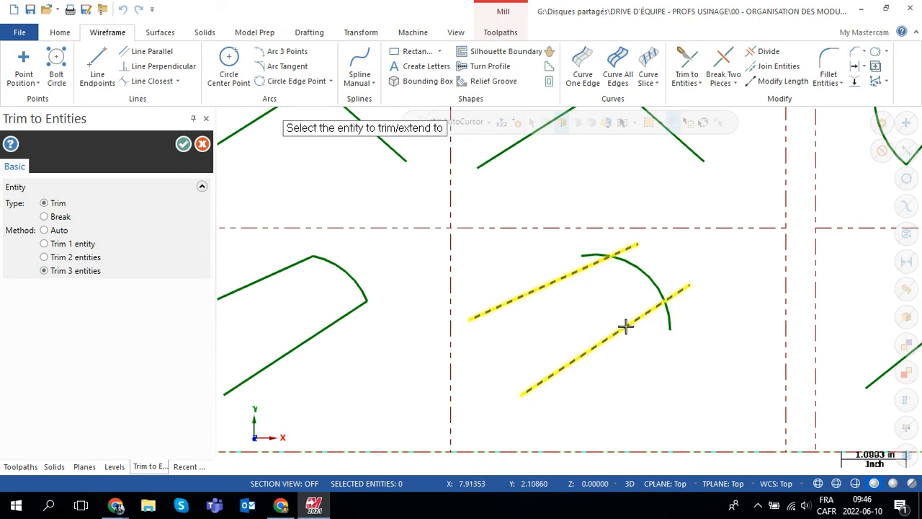
{"action": "left_click", "coordinate": [645, 272]}
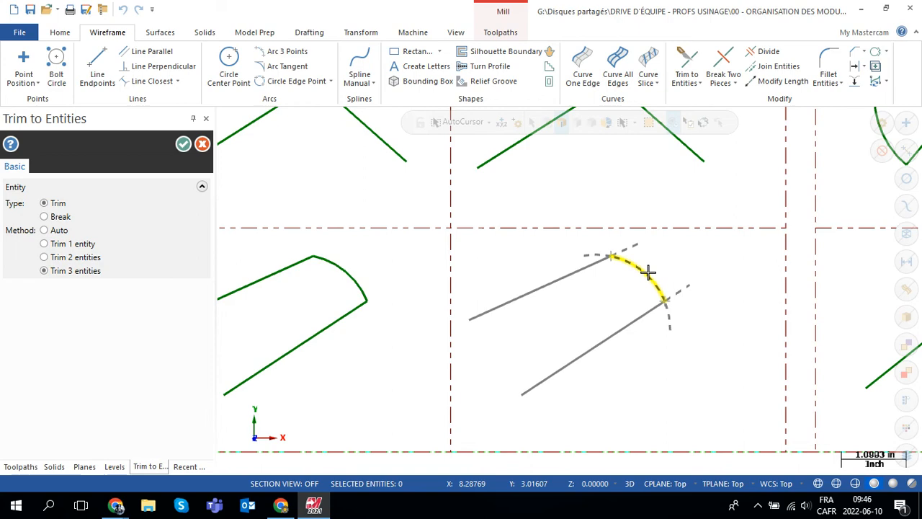
{"action": "left_click", "coordinate": [648, 272]}
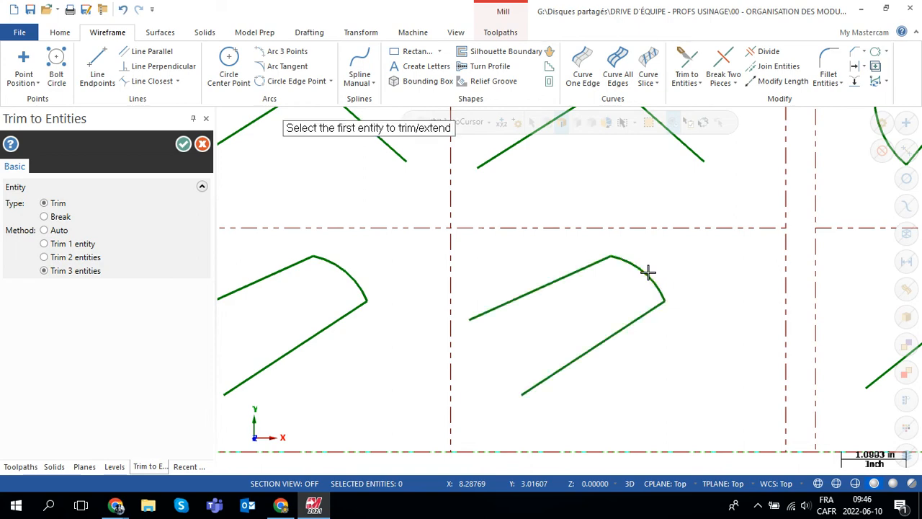
{"action": "scroll", "coordinate": [626, 292], "scroll_direction": "down", "scroll_amount": 3}
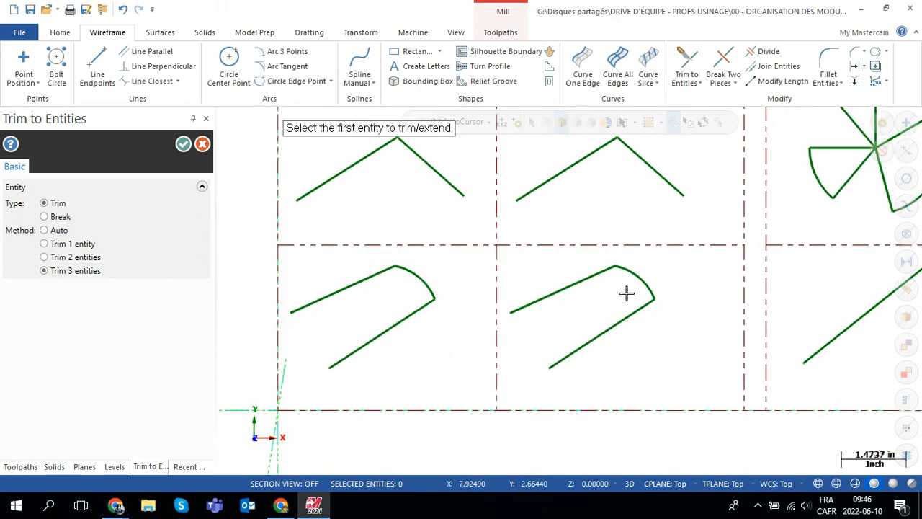
{"action": "scroll", "coordinate": [625, 303], "scroll_direction": "down", "scroll_amount": 4}
{"action": "middle_click_drag", "start_coordinate": [728, 288], "coordinate": [499, 304]}
{"action": "scroll", "coordinate": [607, 325], "scroll_direction": "up", "scroll_amount": 5}
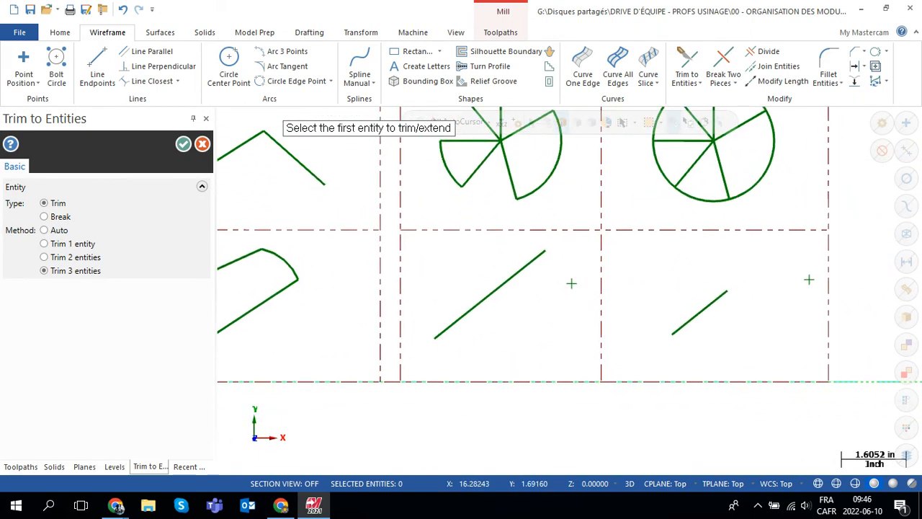
{"action": "left_click", "coordinate": [182, 146]}
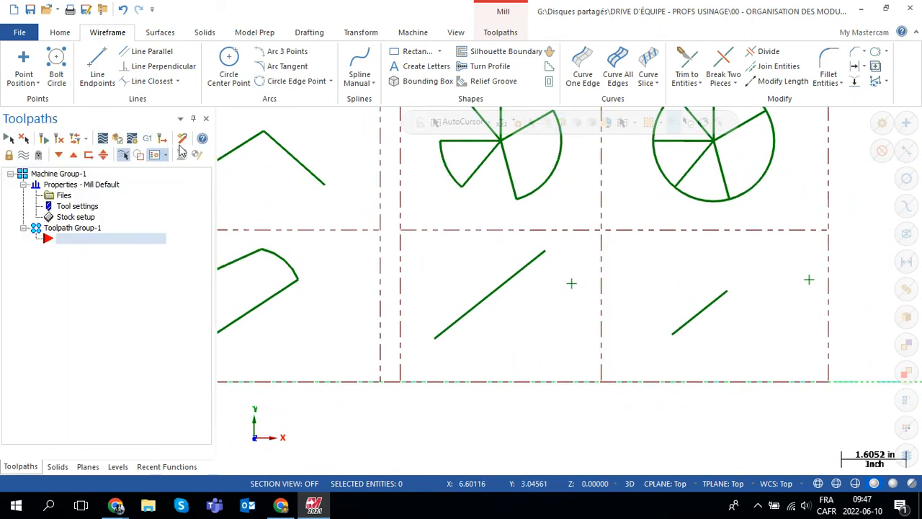
Using Trim to Point, extend the upper end of the short diagonal line toward the point marker in the bottom-row exercise.
{"action": "left_click", "coordinate": [700, 84]}
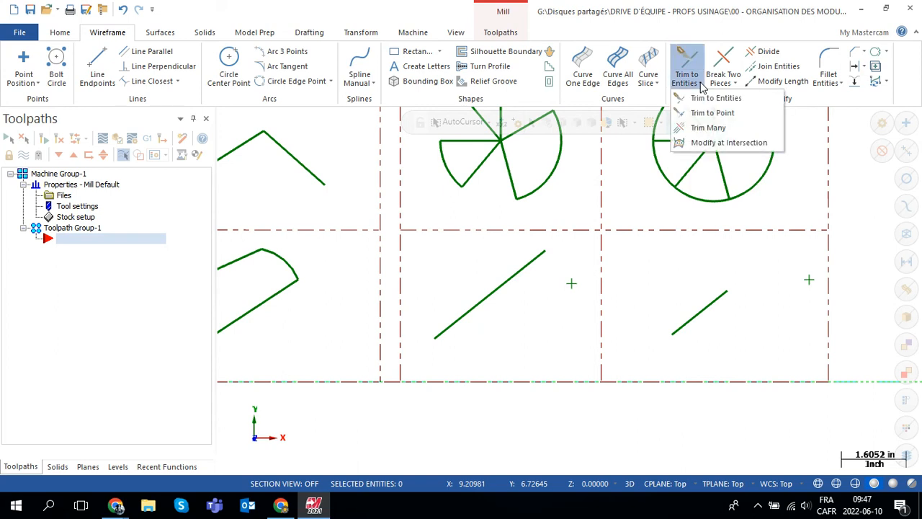
{"action": "left_click", "coordinate": [702, 113]}
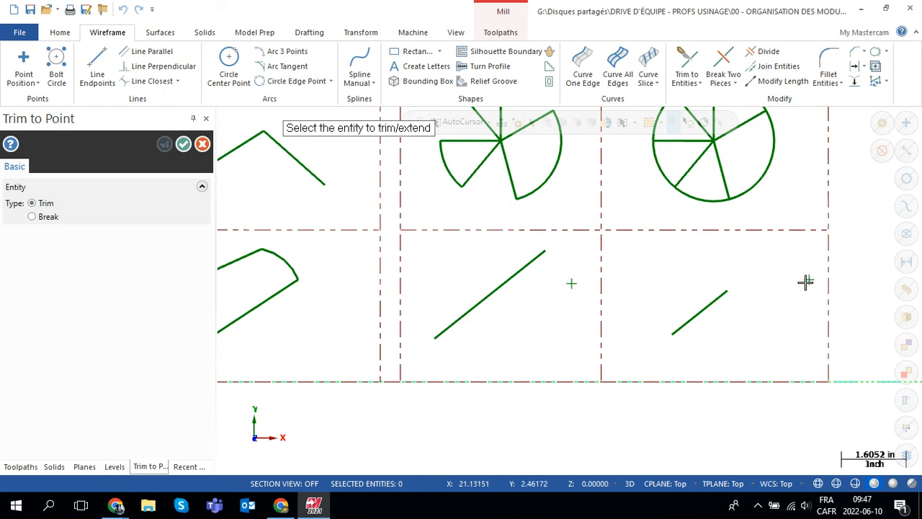
{"action": "left_click", "coordinate": [708, 308]}
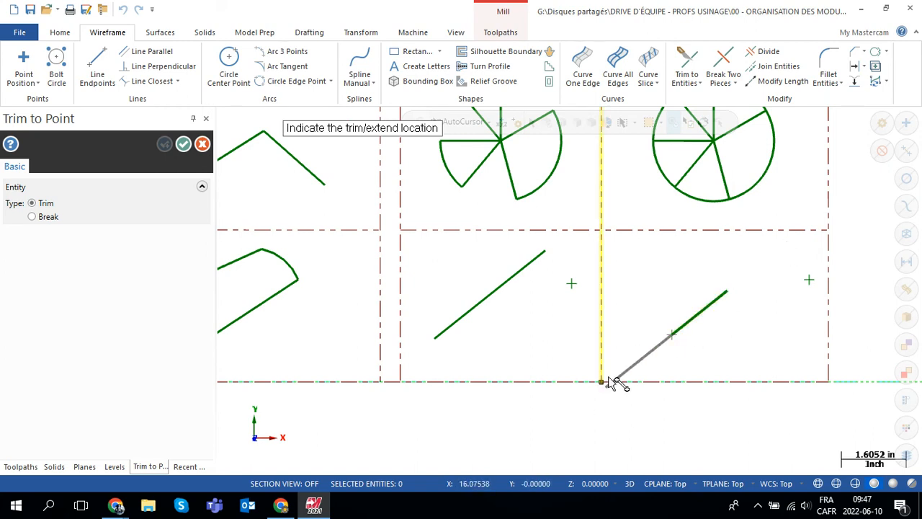
{"action": "left_click", "coordinate": [810, 281]}
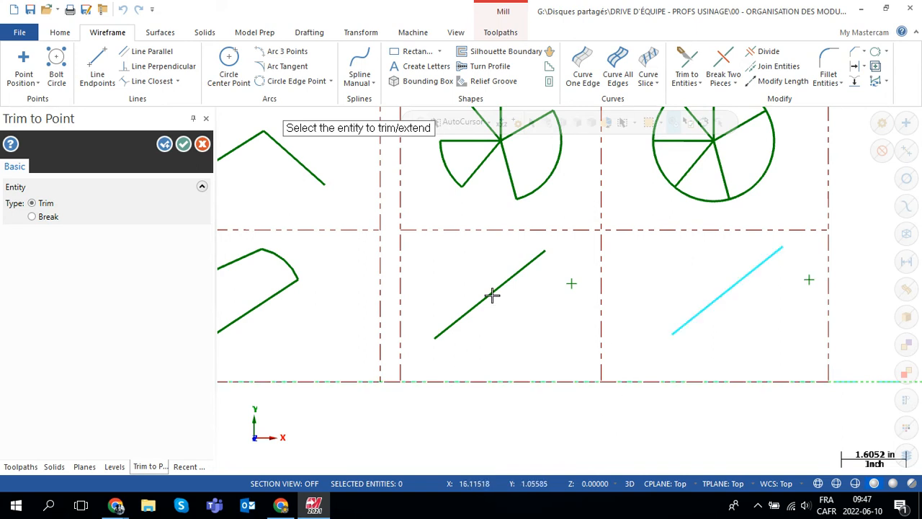
{"action": "left_click", "coordinate": [183, 144]}
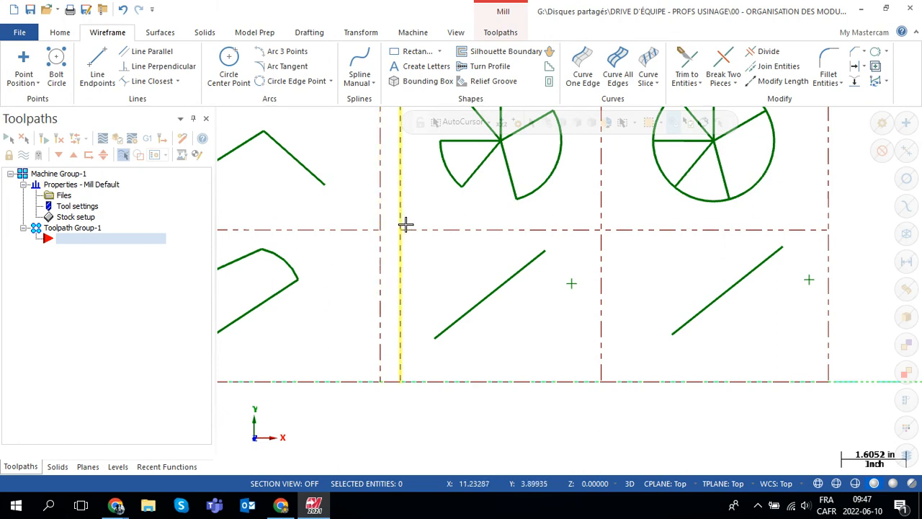
Using Divide with the Trim type, remove the circle's upper-left, upper-right and bottom arc segments to match the reference spoke figure.
{"action": "mouse_move", "coordinate": [638, 181]}
{"action": "middle_mouse_down"}
{"action": "mouse_move", "coordinate": [615, 258]}
{"action": "mouse_move", "coordinate": [572, 338]}
{"action": "middle_mouse_up"}
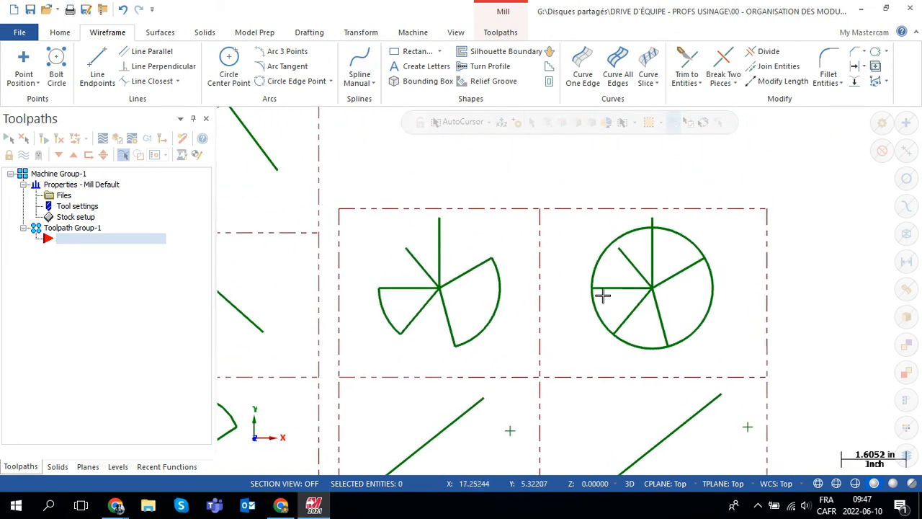
{"action": "left_click", "coordinate": [768, 55]}
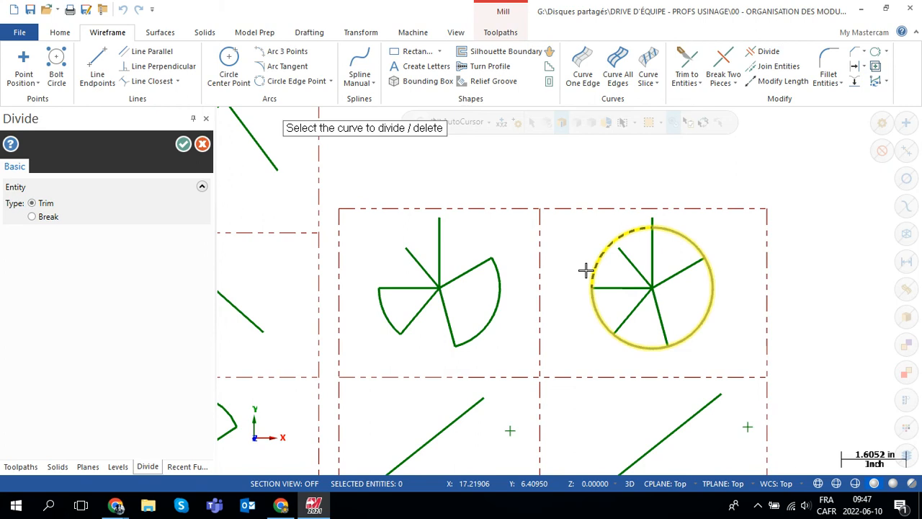
{"action": "scroll", "coordinate": [569, 280], "scroll_direction": "down", "scroll_amount": 1}
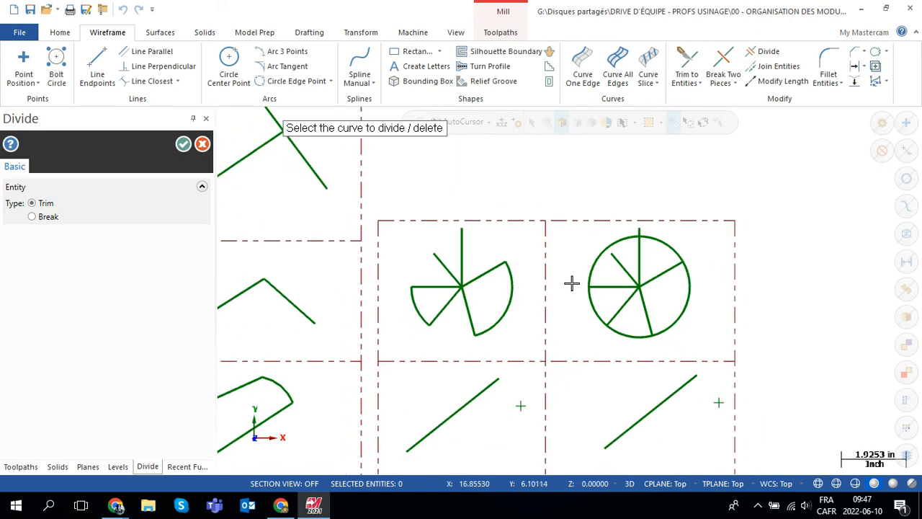
{"action": "scroll", "coordinate": [571, 285], "scroll_direction": "up", "scroll_amount": 2}
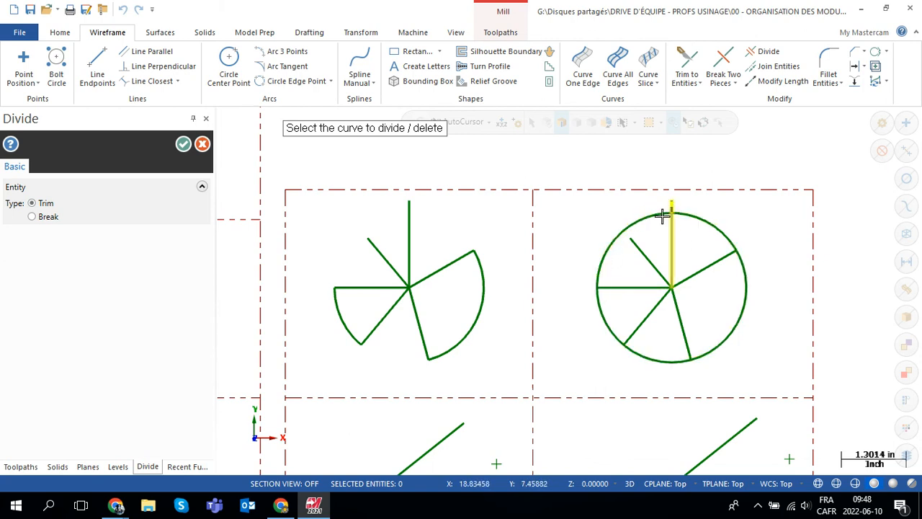
{"action": "left_click", "coordinate": [619, 235]}
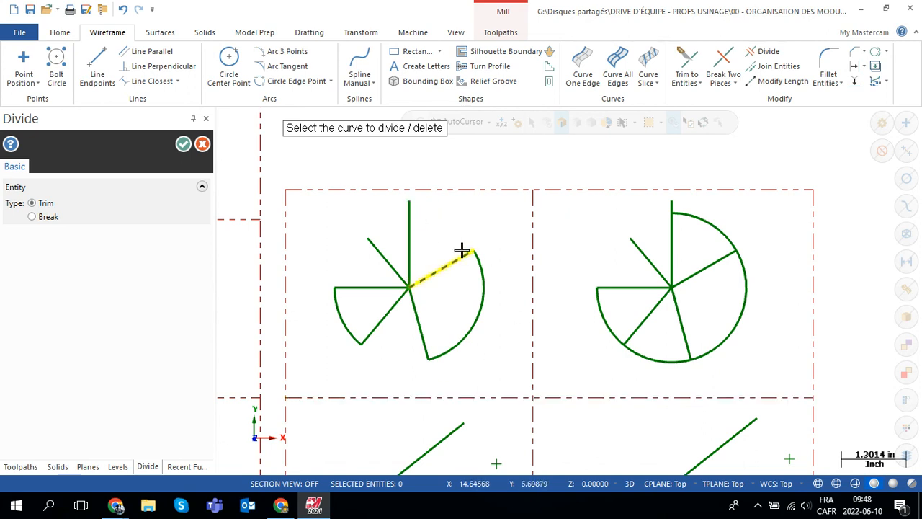
{"action": "left_click", "coordinate": [714, 225]}
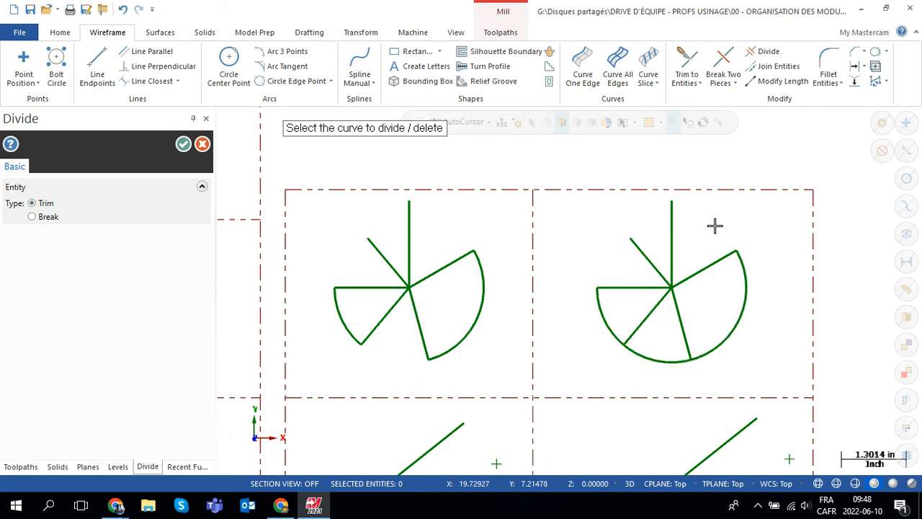
{"action": "left_click", "coordinate": [652, 360]}
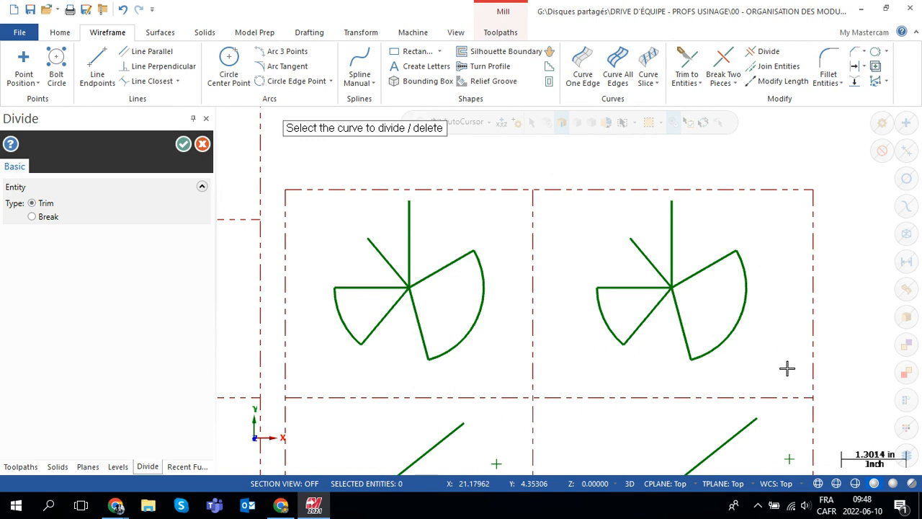
{"action": "scroll", "coordinate": [787, 369], "scroll_direction": "down", "scroll_amount": 4}
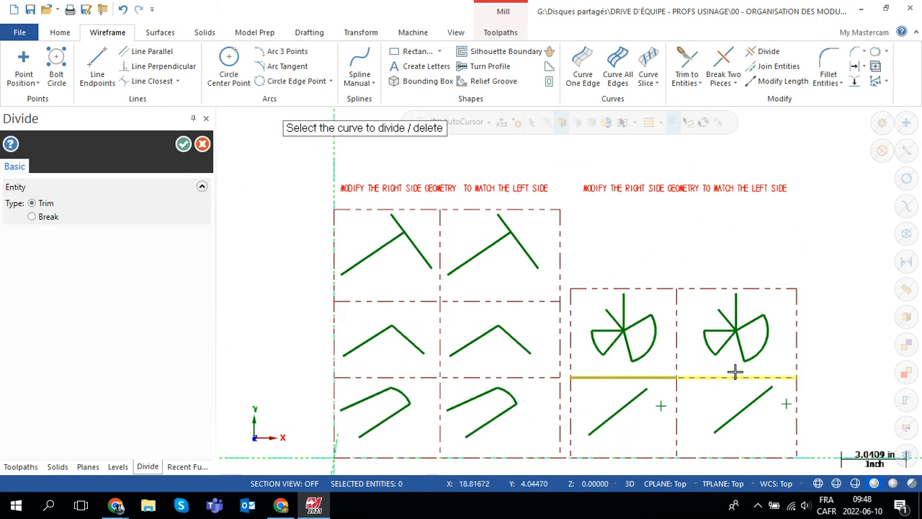
{"action": "middle_click_drag", "start_coordinate": [748, 334], "coordinate": [737, 330]}
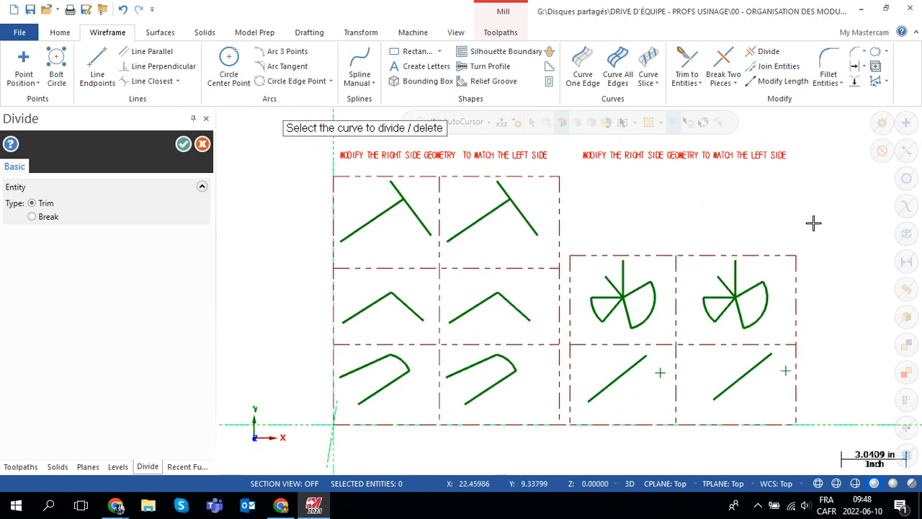